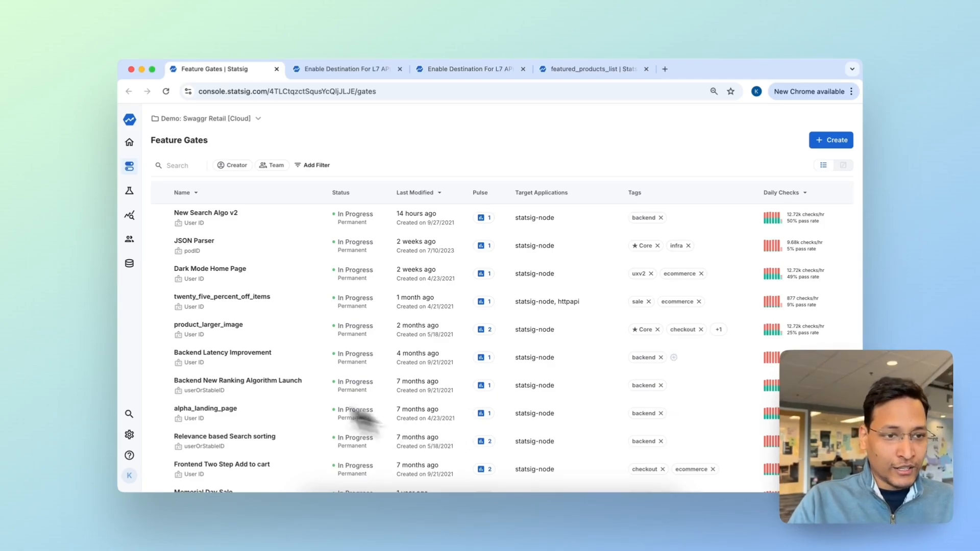
Open the New Search Algo v2 feature gate and review its targeting rules
mouse_move(139, 179)
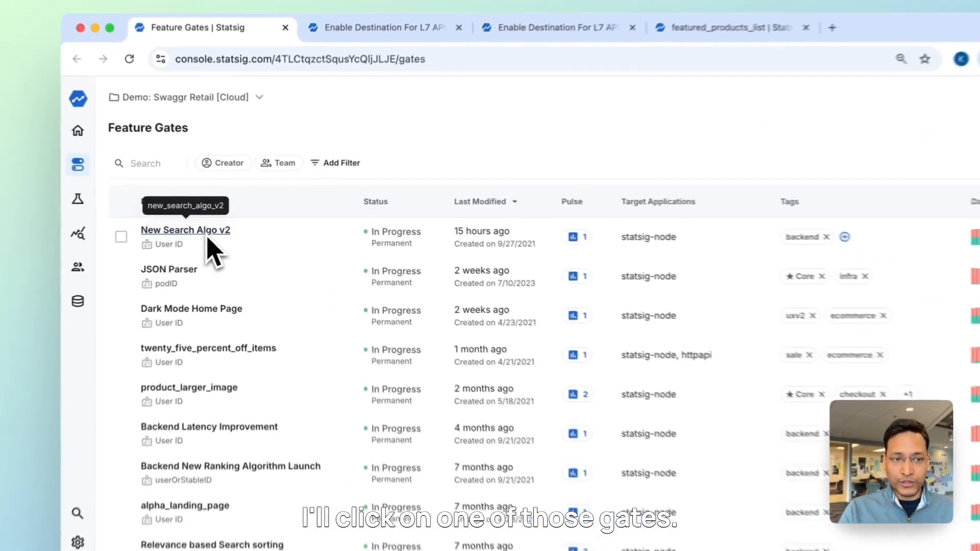
click(221, 213)
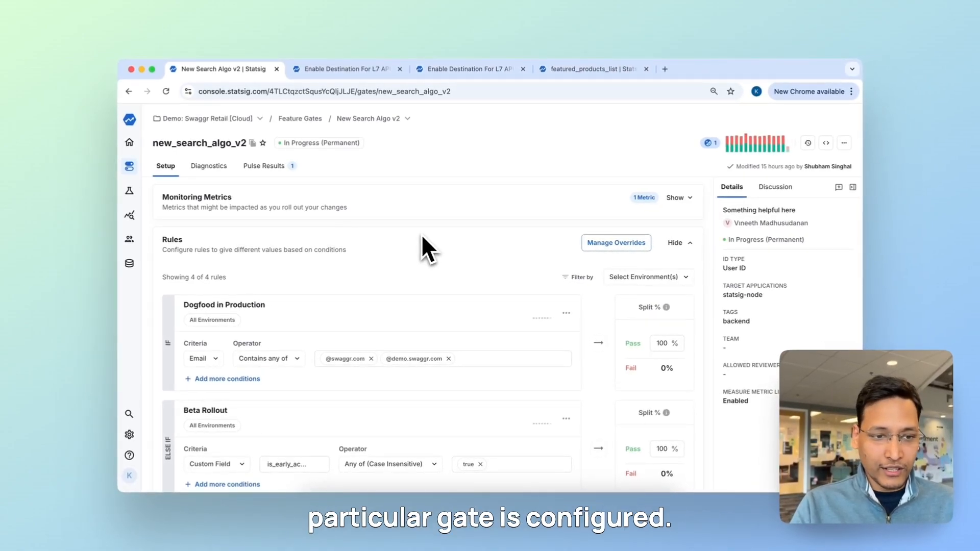
scroll(421, 235, down, 1)
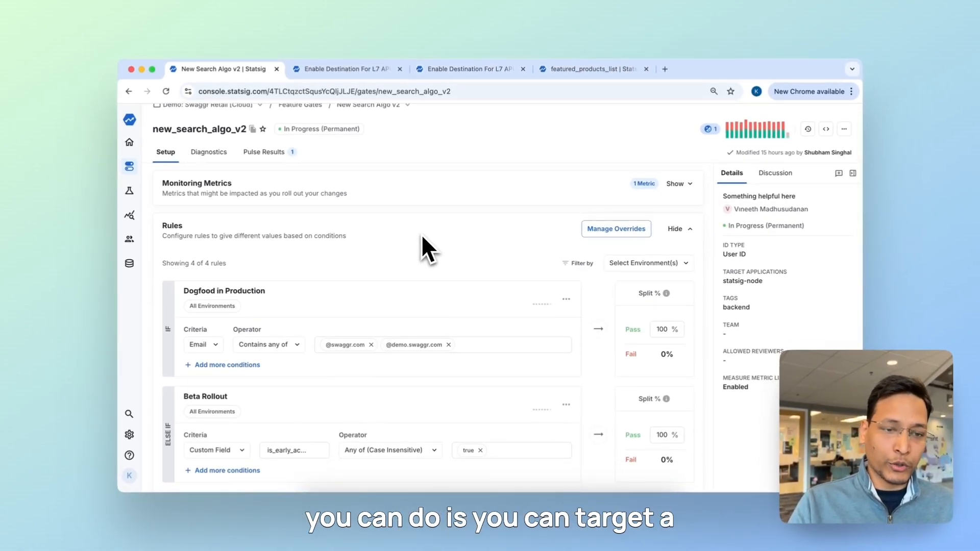
scroll(422, 236, down, 2)
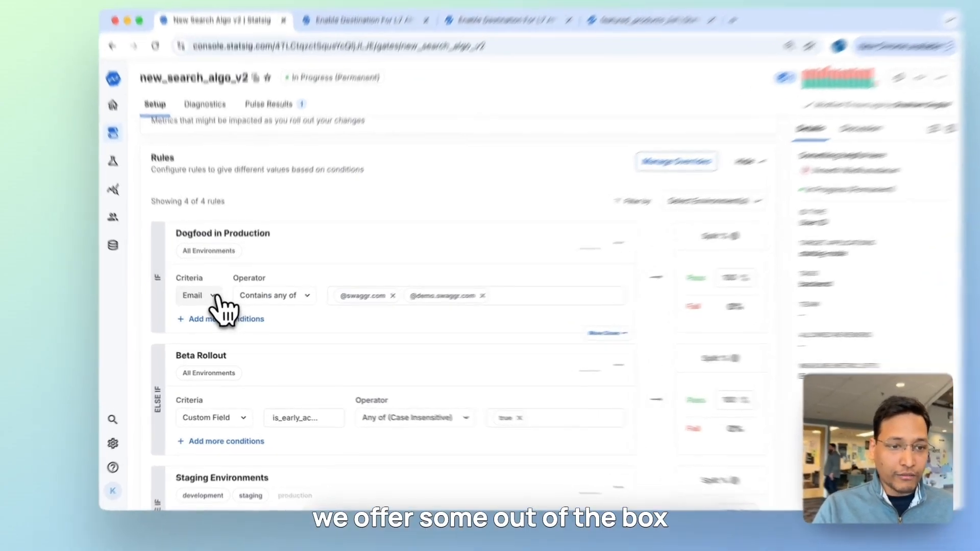
Look through the available targeting criteria of the Dogfood in Production rule without changing the selected one
click(213, 307)
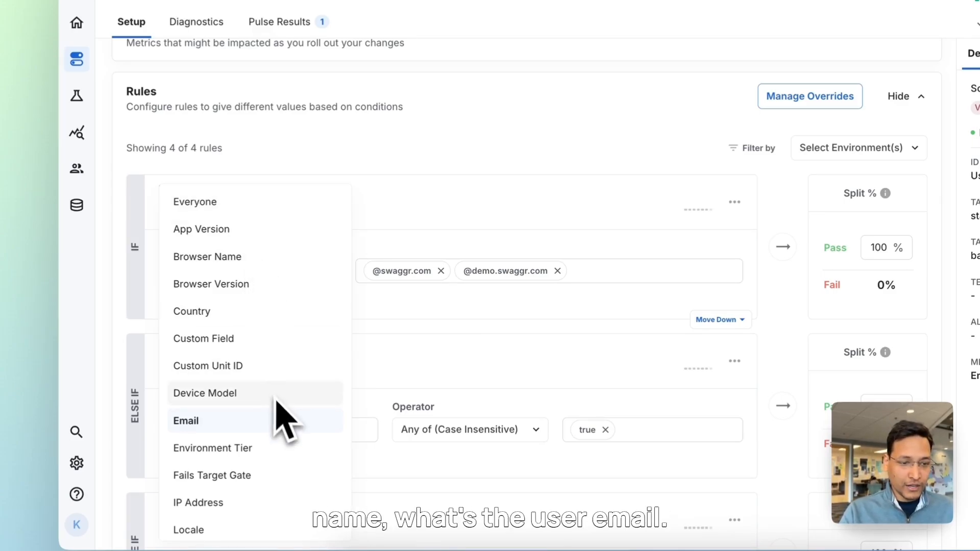
scroll(276, 402, down, 1)
scroll(290, 388, down, 3)
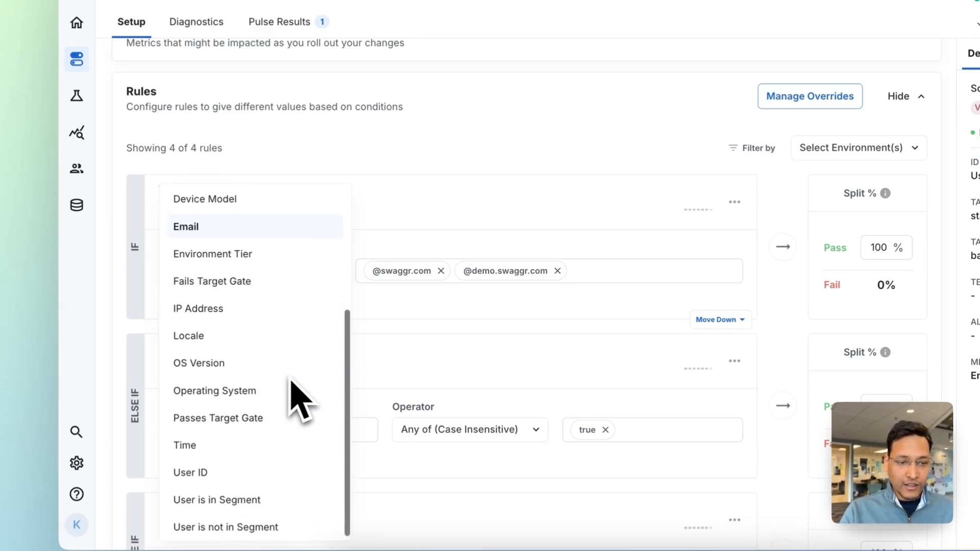
scroll(290, 387, up, 3)
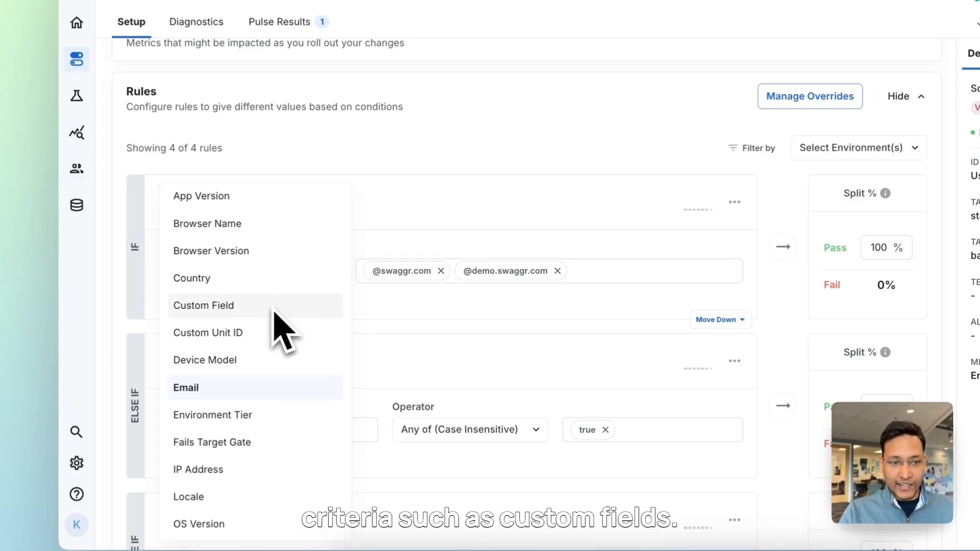
click(455, 344)
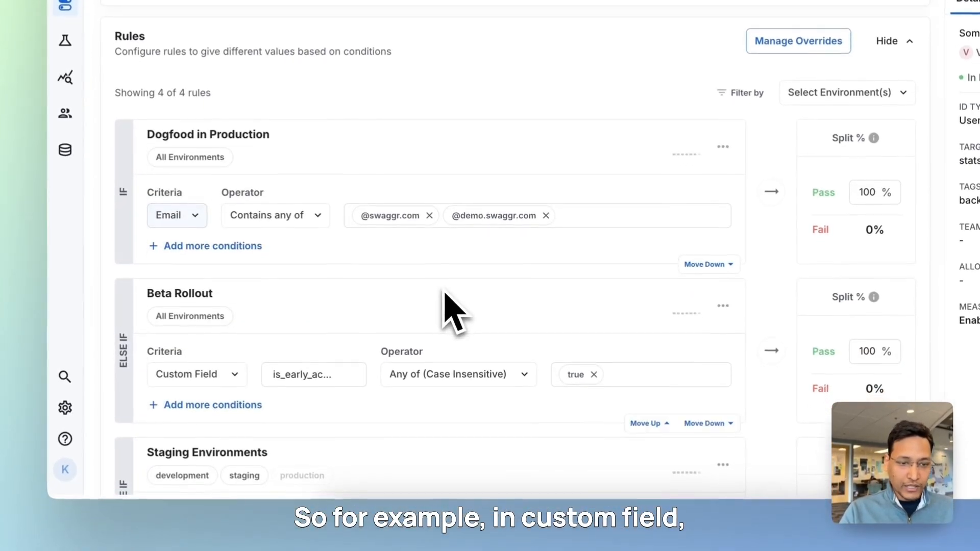
Examine the custom field options for the is_early_access condition in the Beta Rollout rule
click(309, 375)
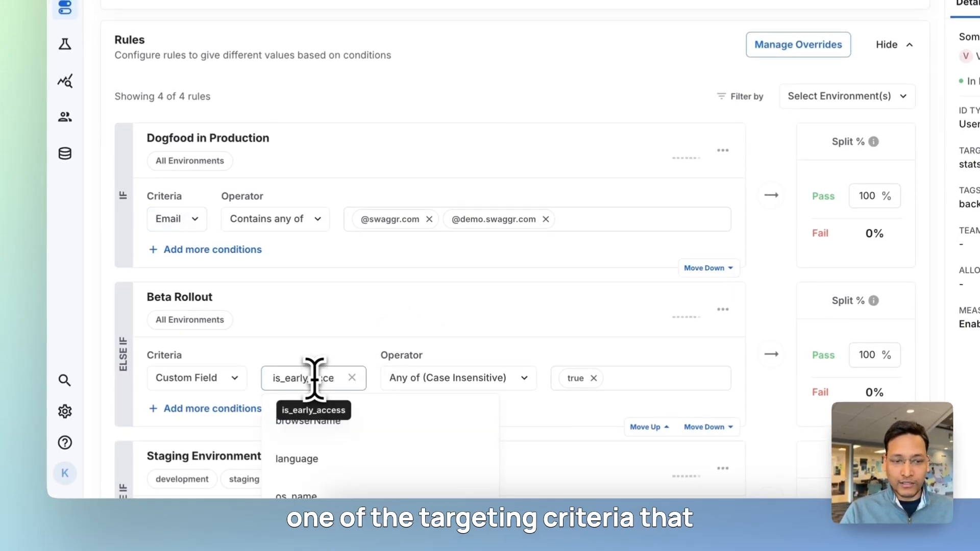
scroll(378, 339, down, 3)
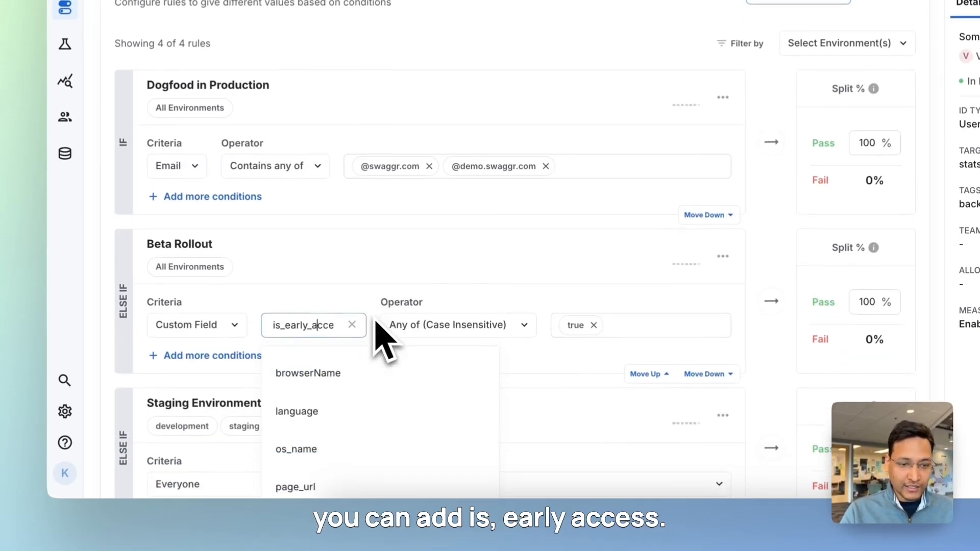
click(334, 280)
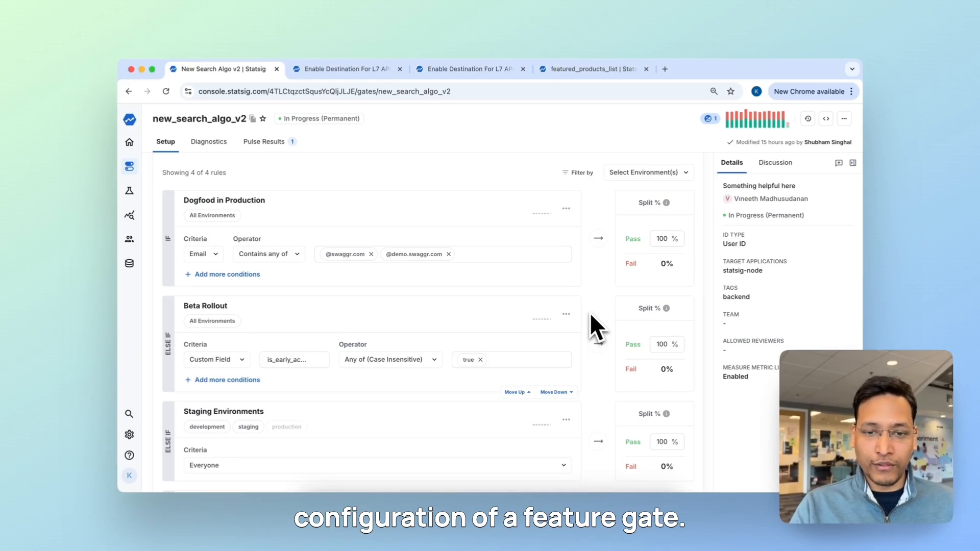
scroll(592, 327, up, 1)
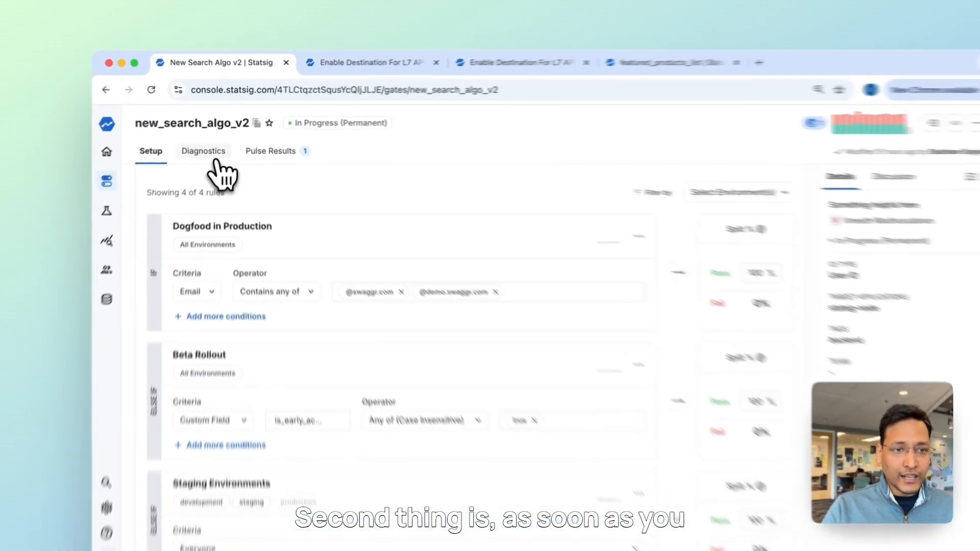
View the gate's diagnostics and read through the log details of one exposure in the Exposure Stream
click(215, 160)
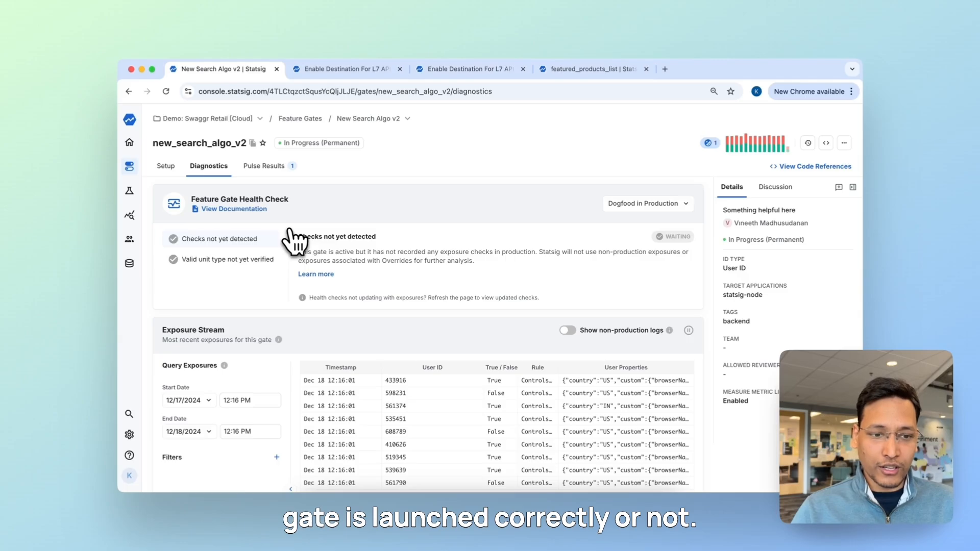
scroll(294, 239, down, 4)
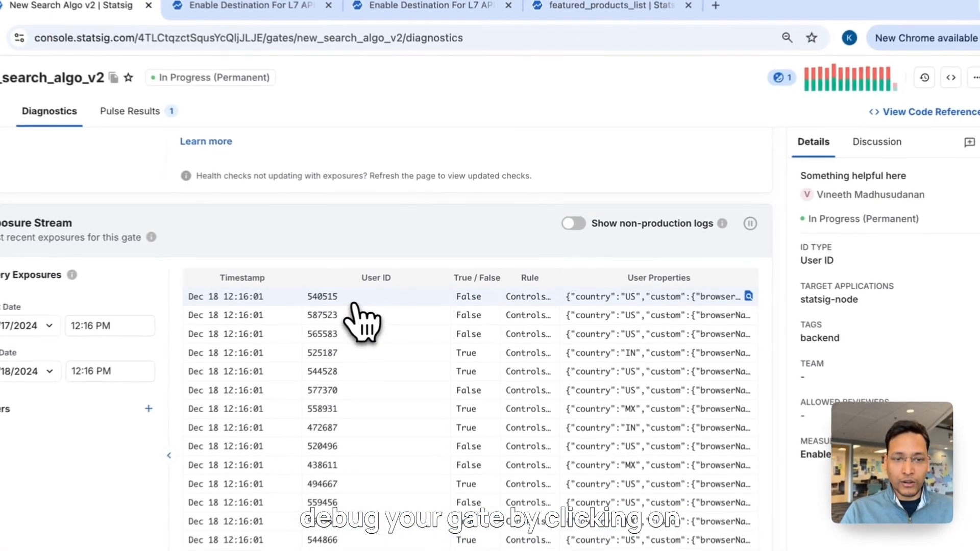
click(348, 306)
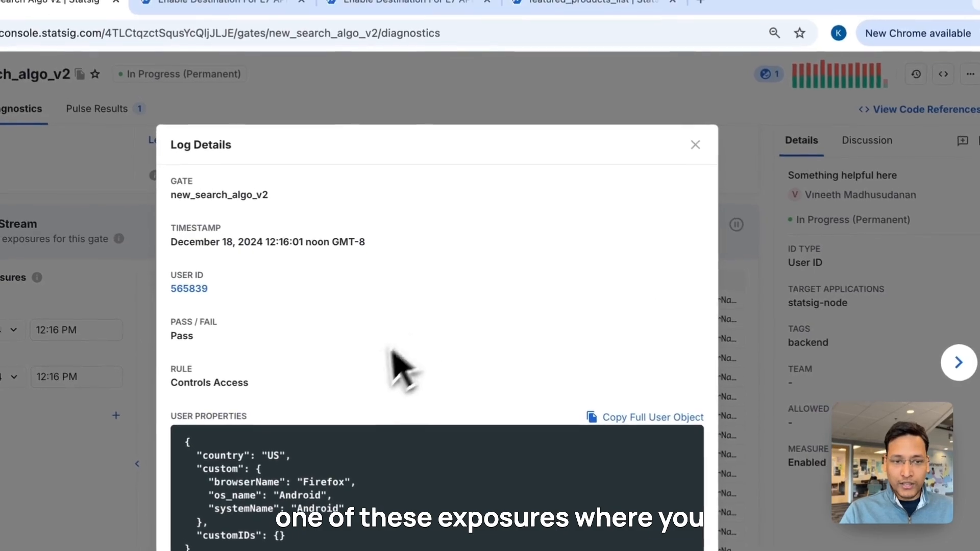
scroll(393, 372, down, 3)
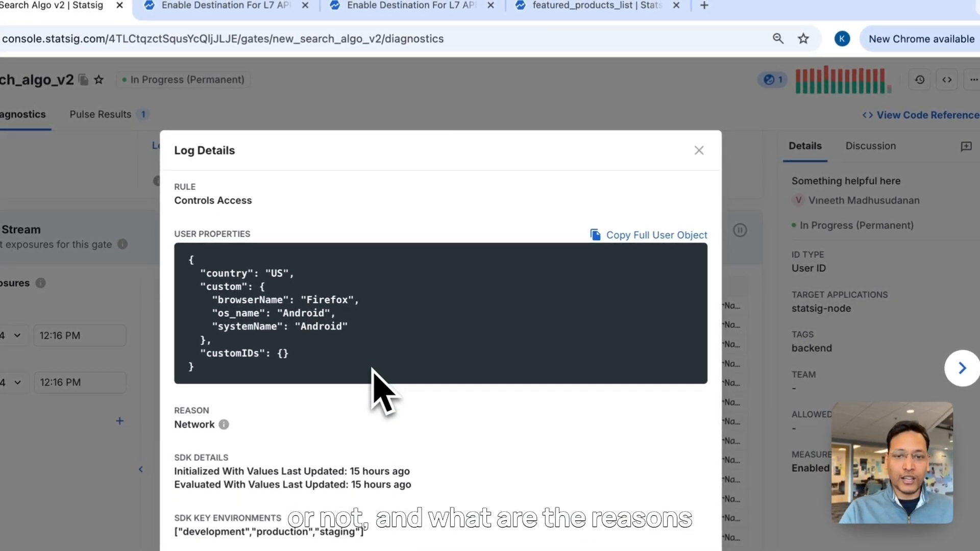
scroll(376, 389, down, 2)
scroll(376, 390, up, 5)
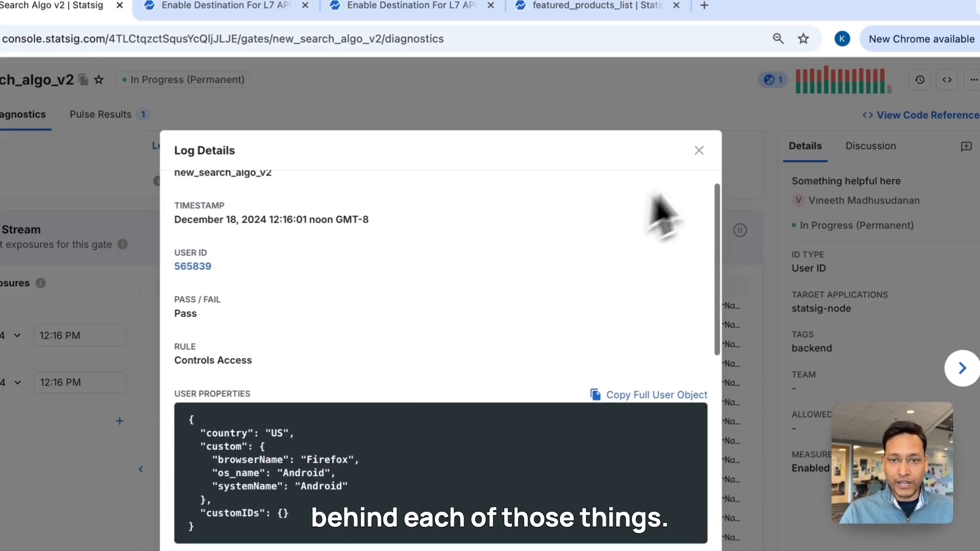
click(698, 150)
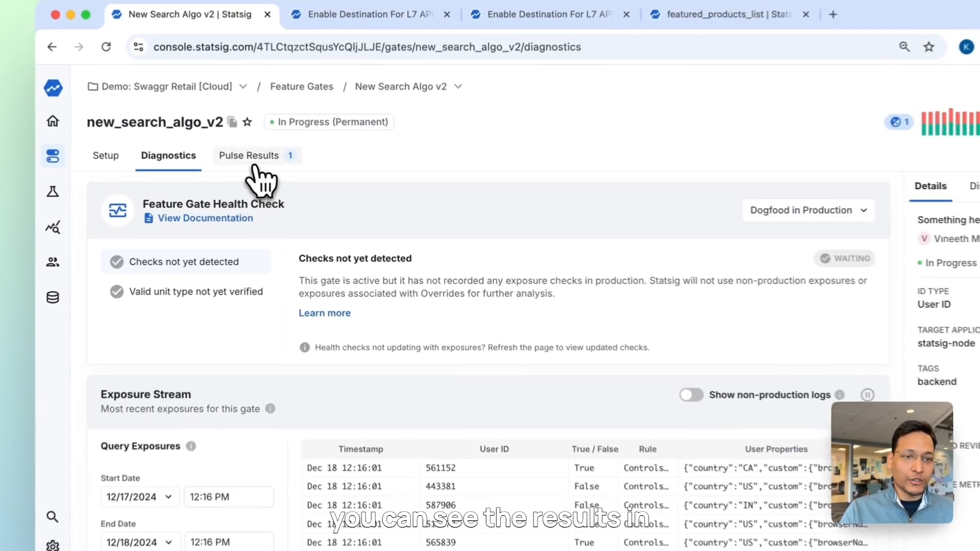
Review the gate's Pulse Results, including cumulative exposures and monitoring metrics
click(266, 166)
scroll(506, 357, down, 2)
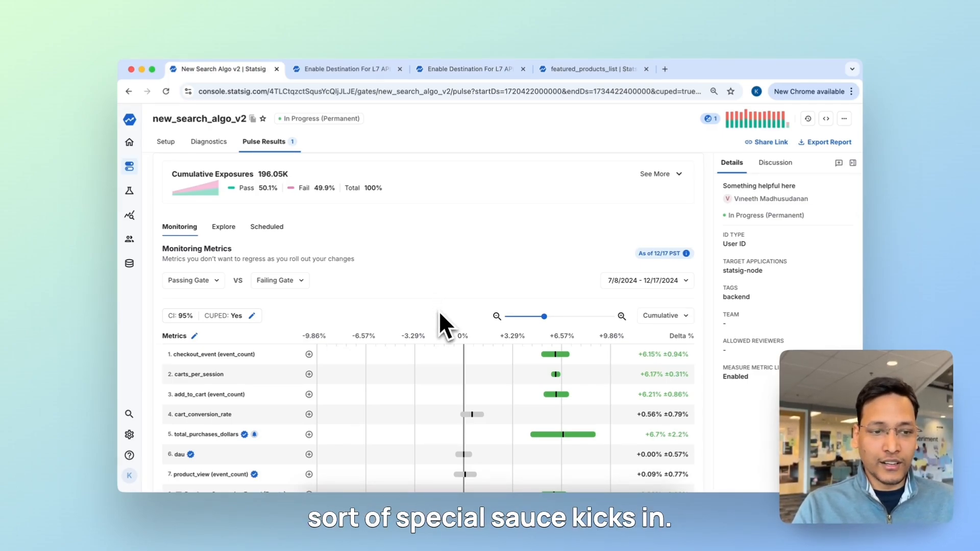
scroll(439, 310, down, 1)
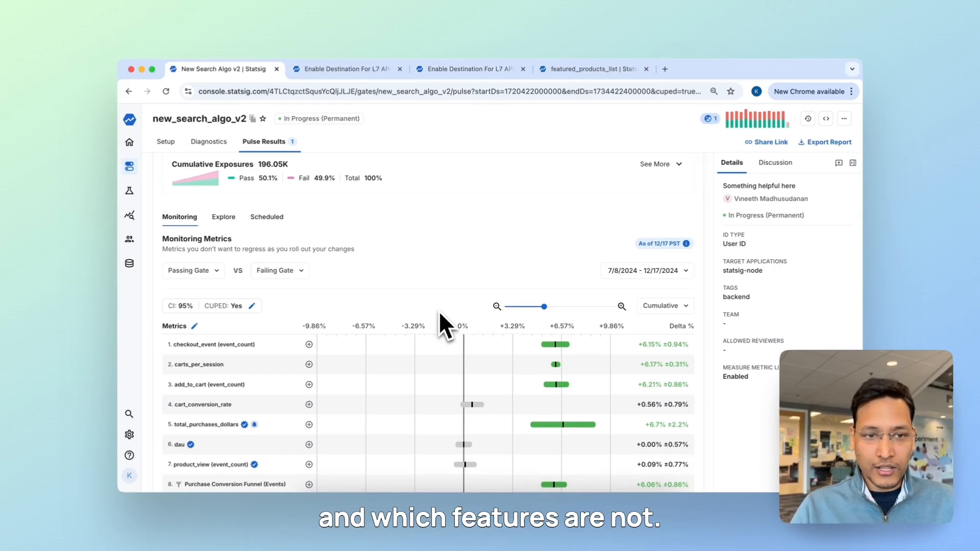
scroll(440, 313, up, 3)
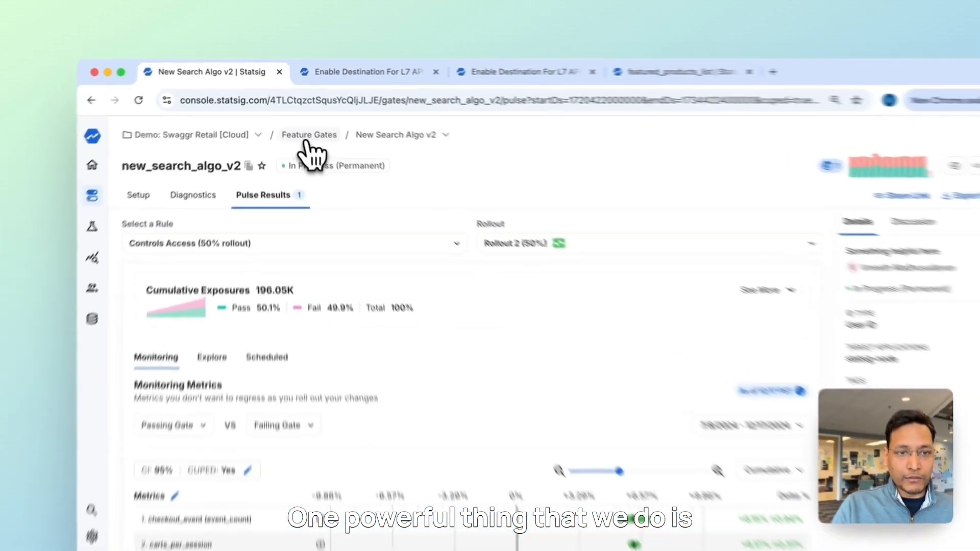
Return to the Feature Gates list, check the available filter criteria, and switch the list to the environments view
click(300, 119)
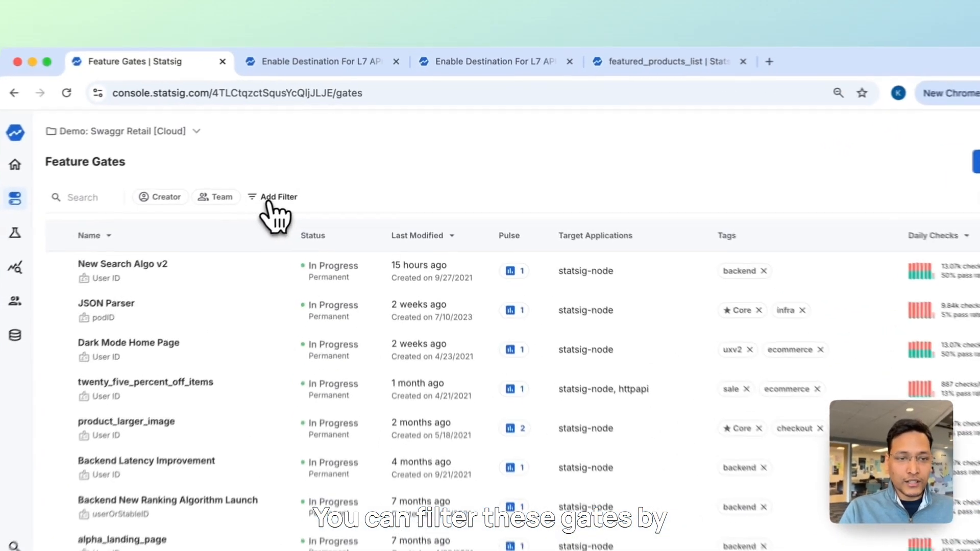
click(310, 166)
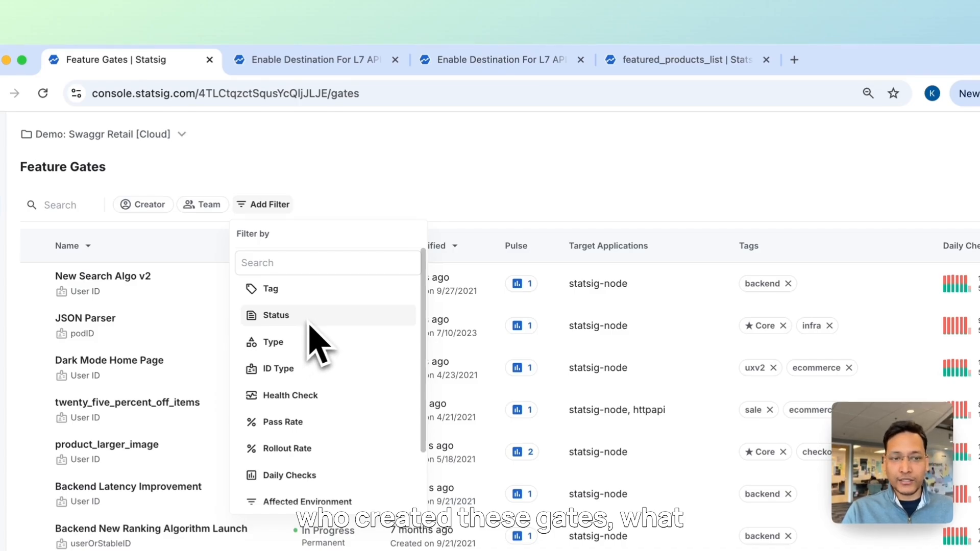
click(441, 160)
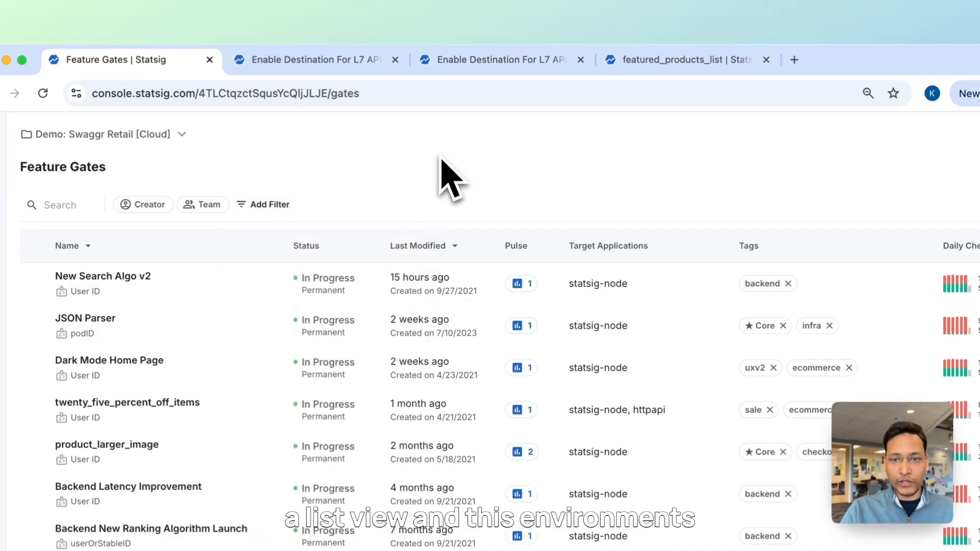
click(903, 213)
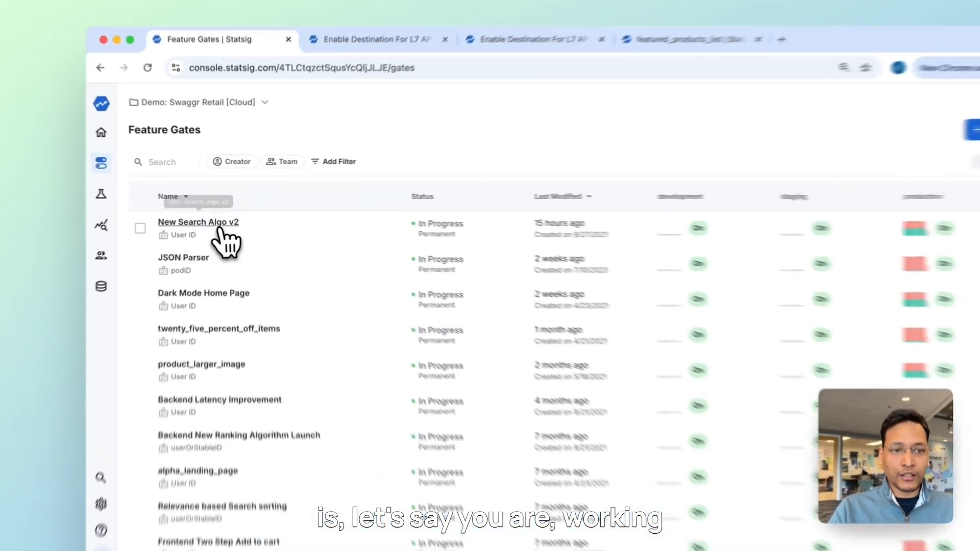
Open the New Search Algo v2 gate's history and look through its past changes
click(221, 215)
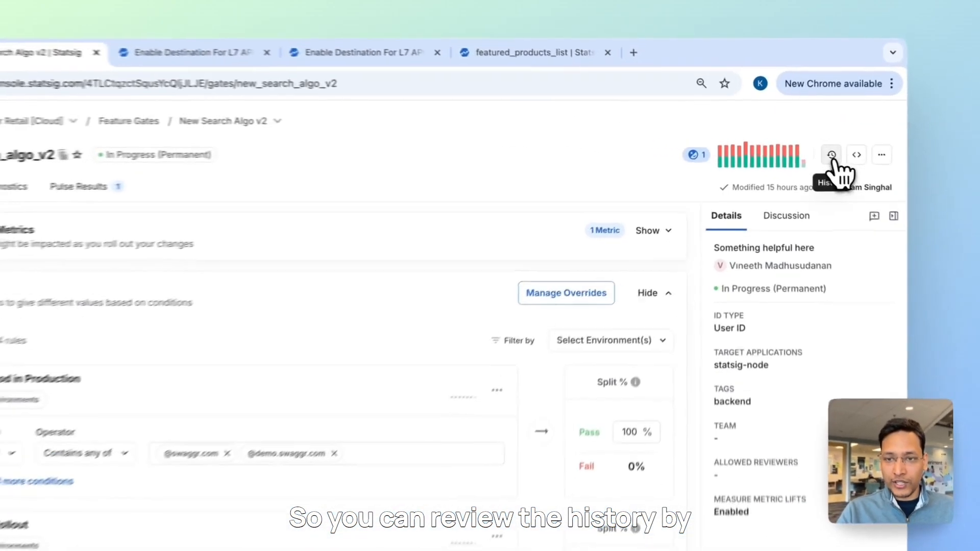
click(831, 156)
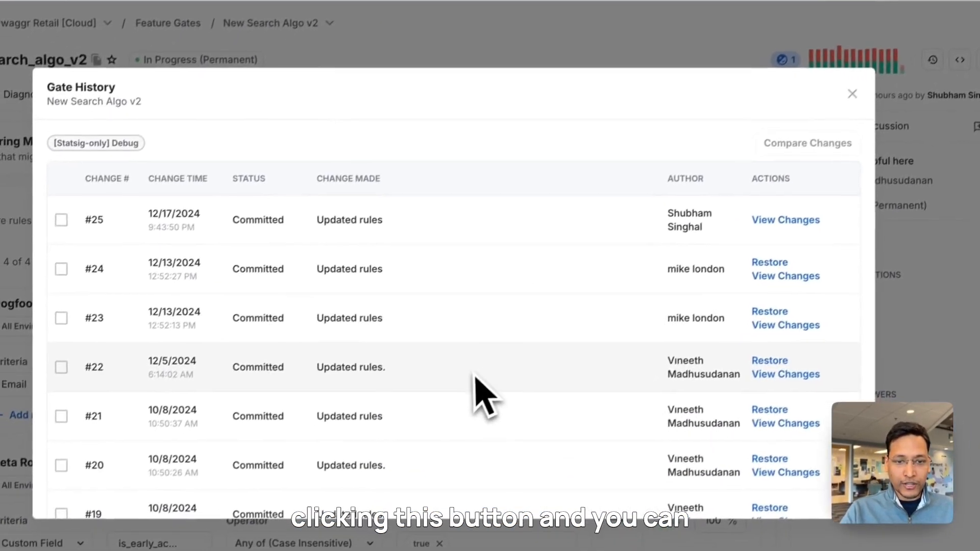
scroll(474, 375, down, 7)
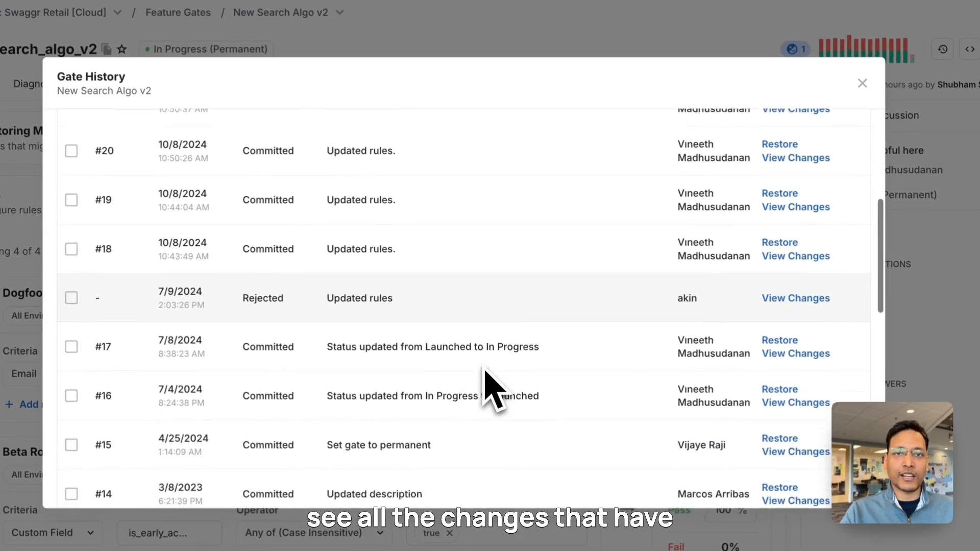
scroll(483, 369, down, 3)
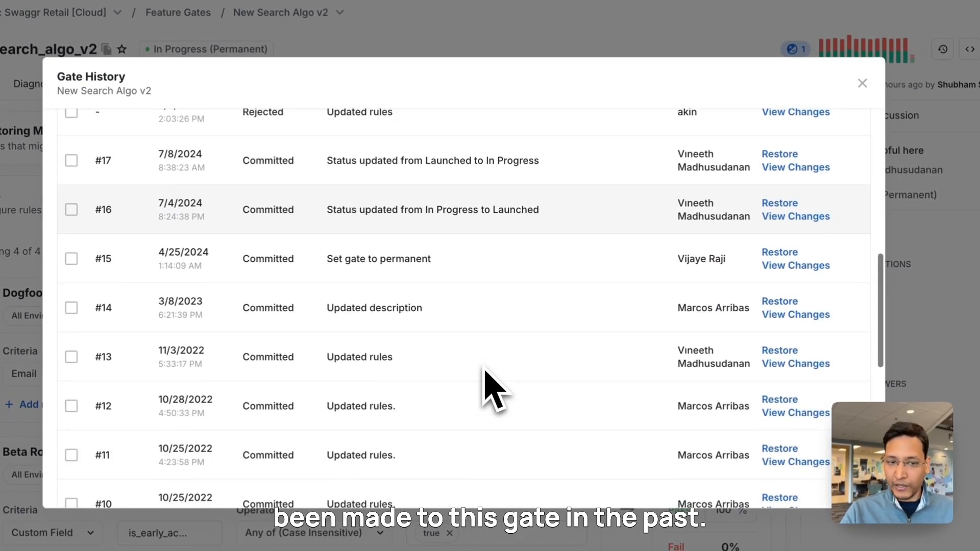
scroll(484, 371, up, 10)
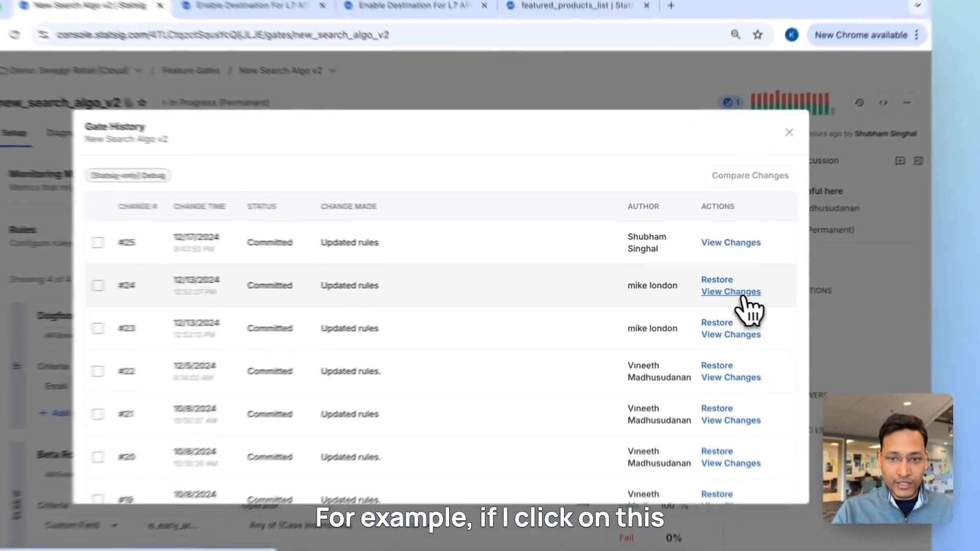
View the changes made in version #24 and compare its rules with version #23
click(714, 287)
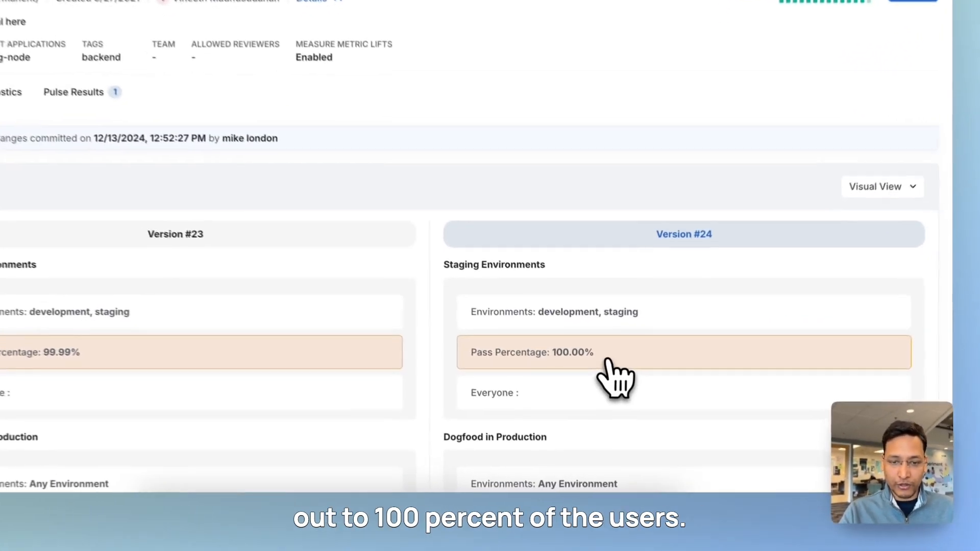
scroll(620, 375, down, 10)
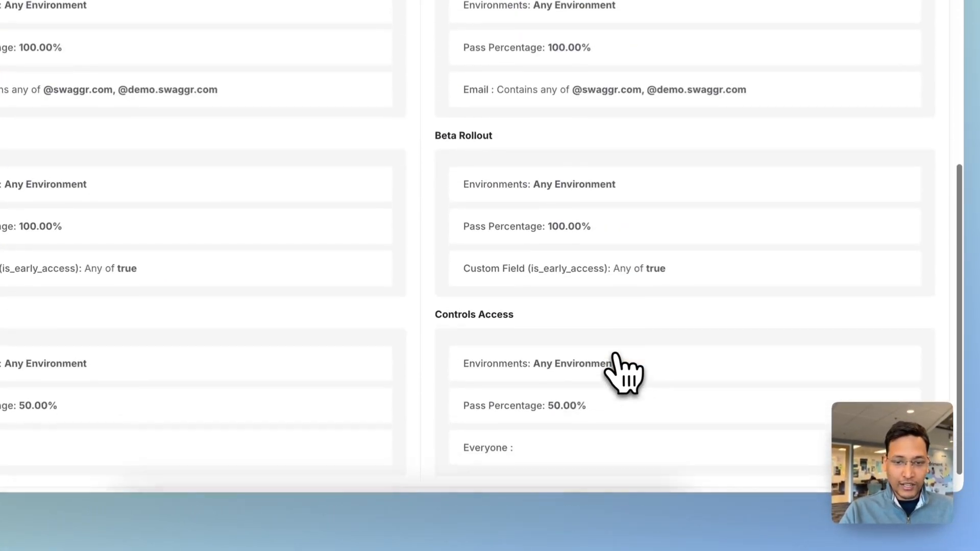
scroll(622, 374, down, 2)
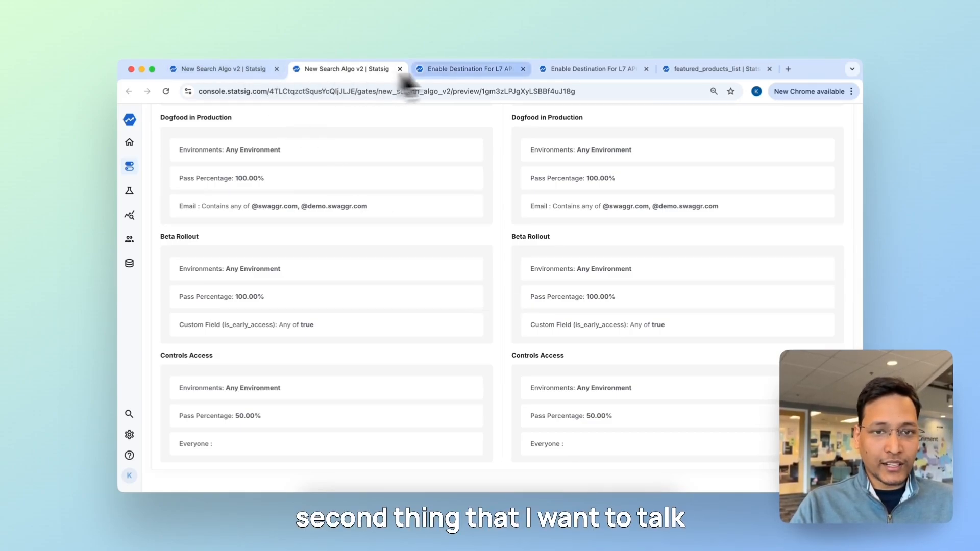
Switch to the already open enable_destination_for_l7_api_proxy gate page with expanded Monitoring Metrics
click(483, 69)
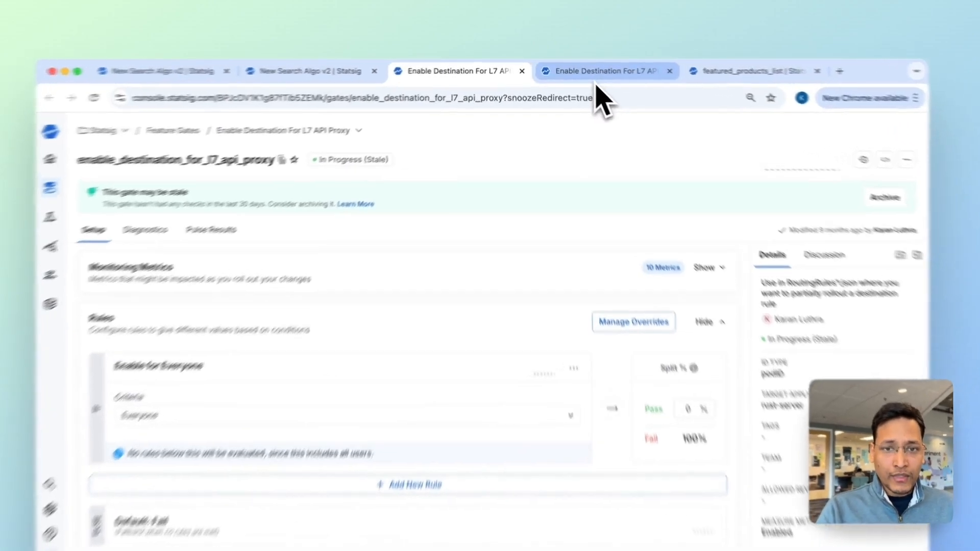
click(581, 70)
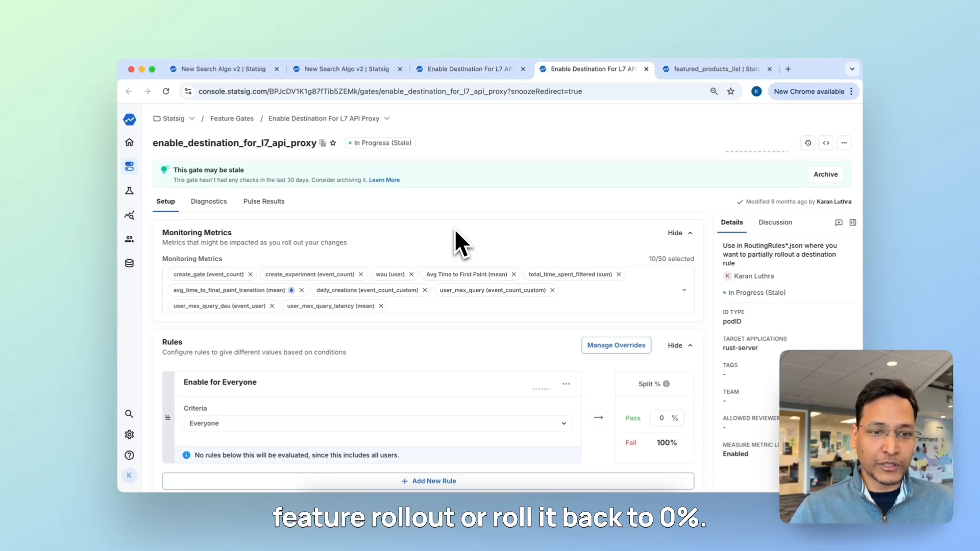
Open the avg_time_to_final_paint_transition metric from the gate's monitoring metrics and review its experiment and gate alert settings
mouse_move(295, 300)
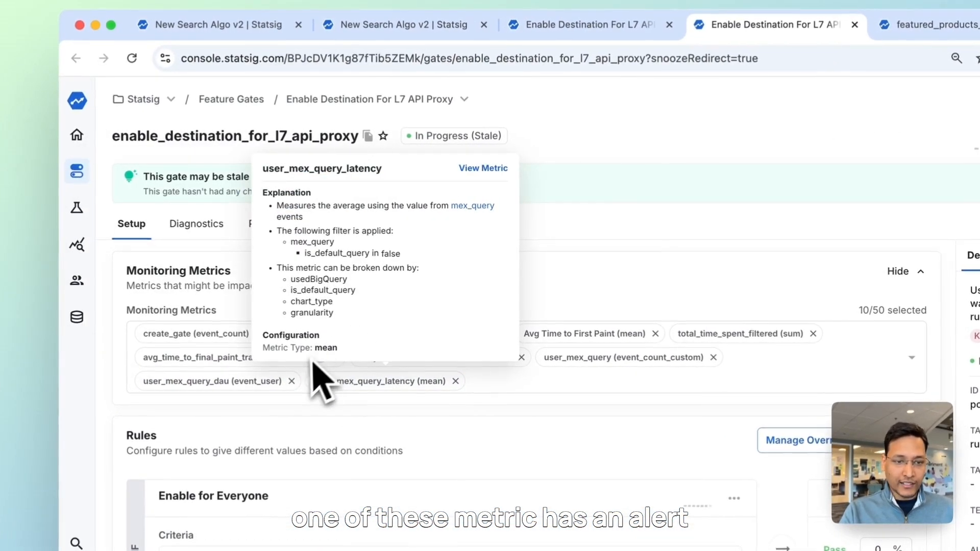
mouse_move(253, 295)
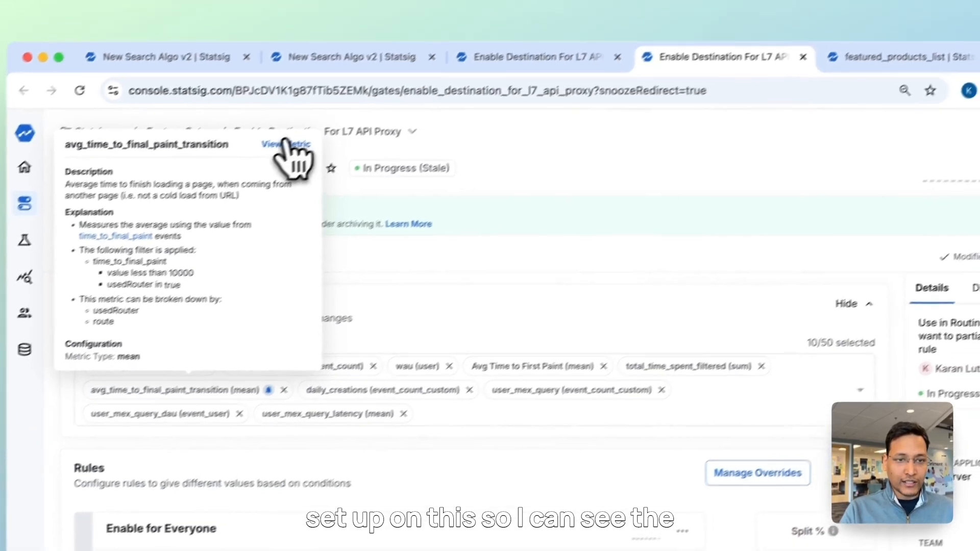
click(337, 111)
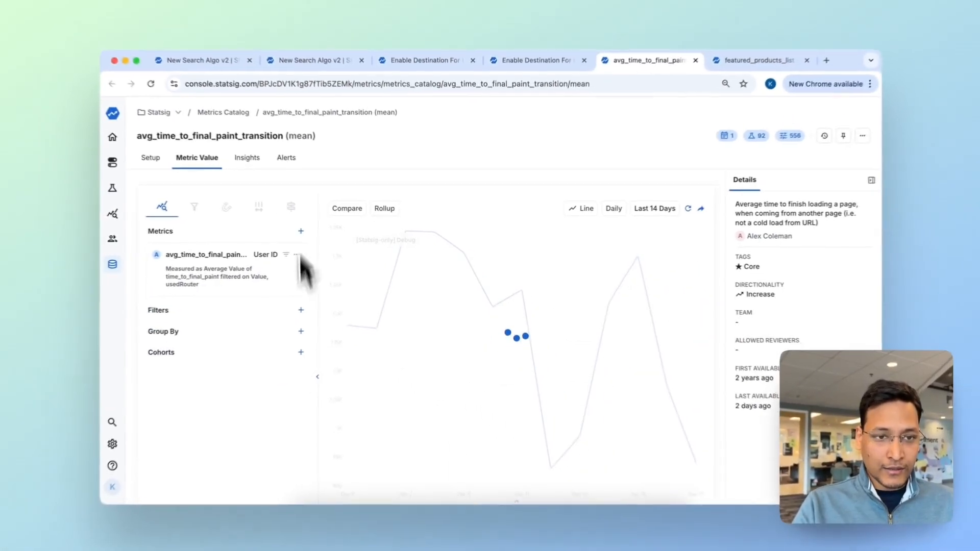
click(209, 121)
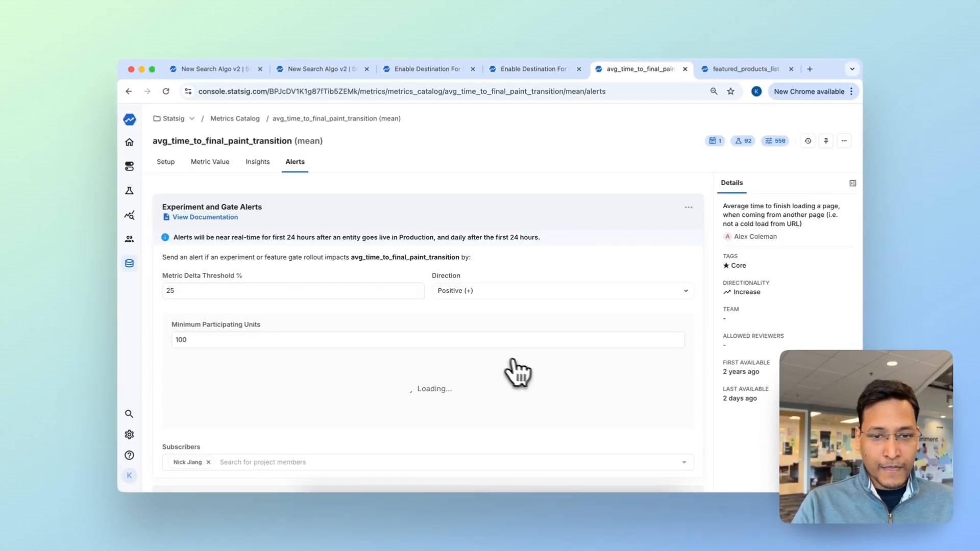
scroll(487, 349, down, 1)
scroll(487, 349, down, 1)
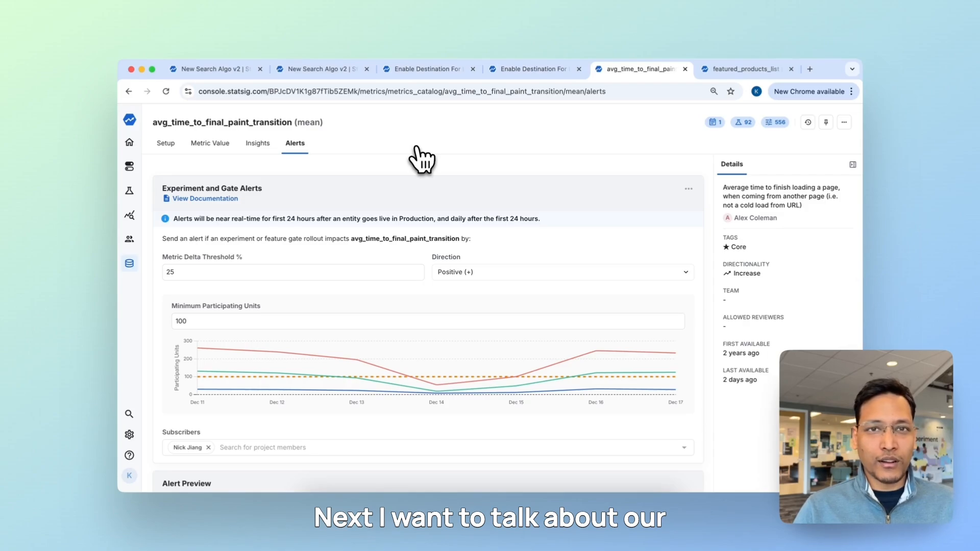
Switch to the already open featured_products_list dynamic config and view the JSON value returned by the Canada Sale Day rule, leaving it unedited
mouse_move(130, 168)
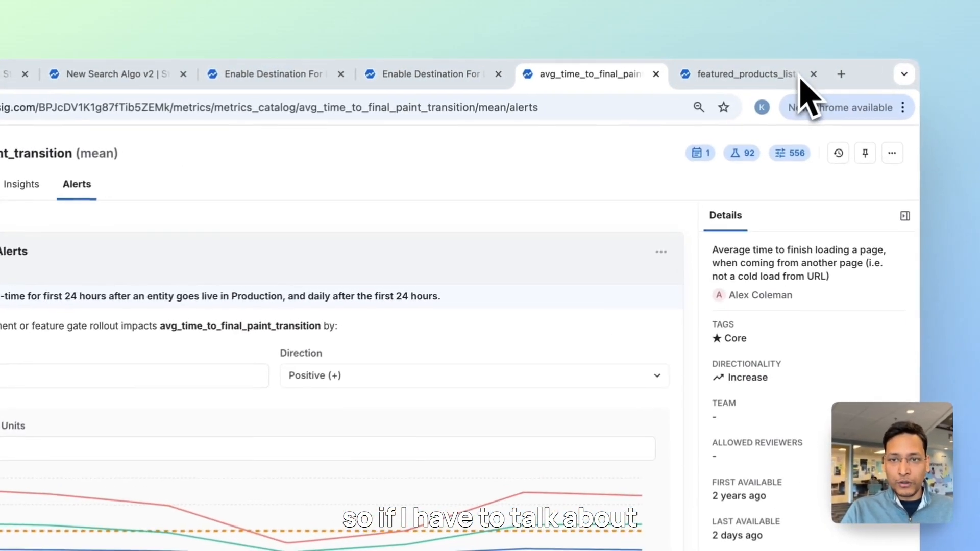
click(747, 76)
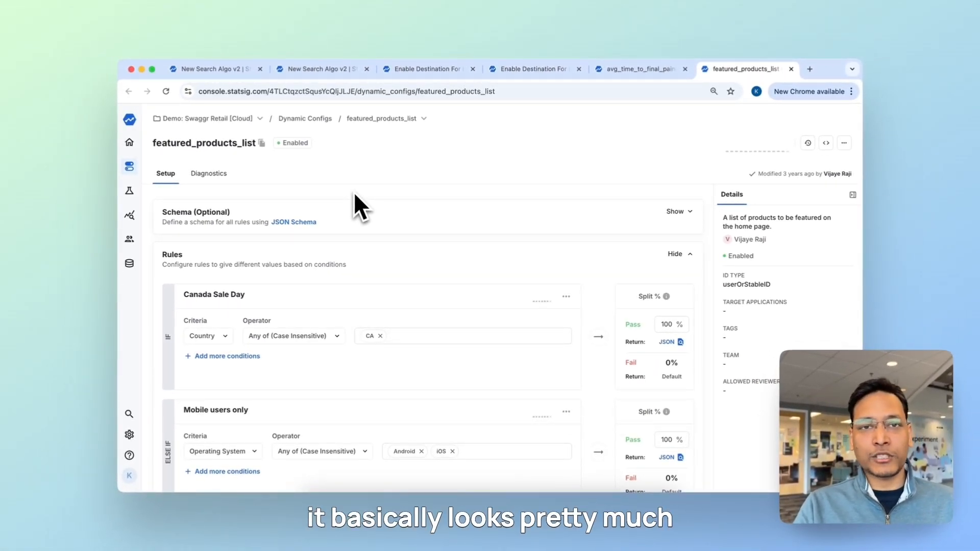
click(668, 342)
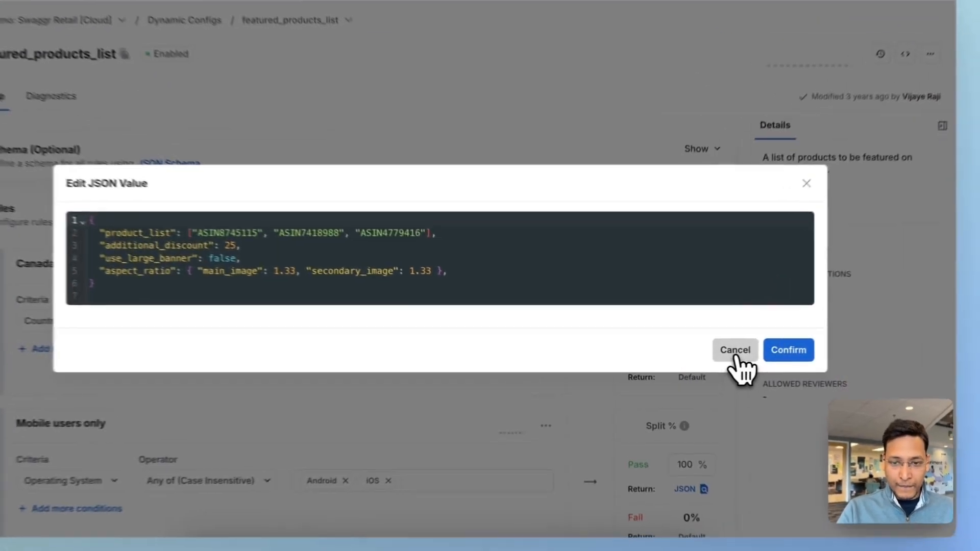
click(702, 357)
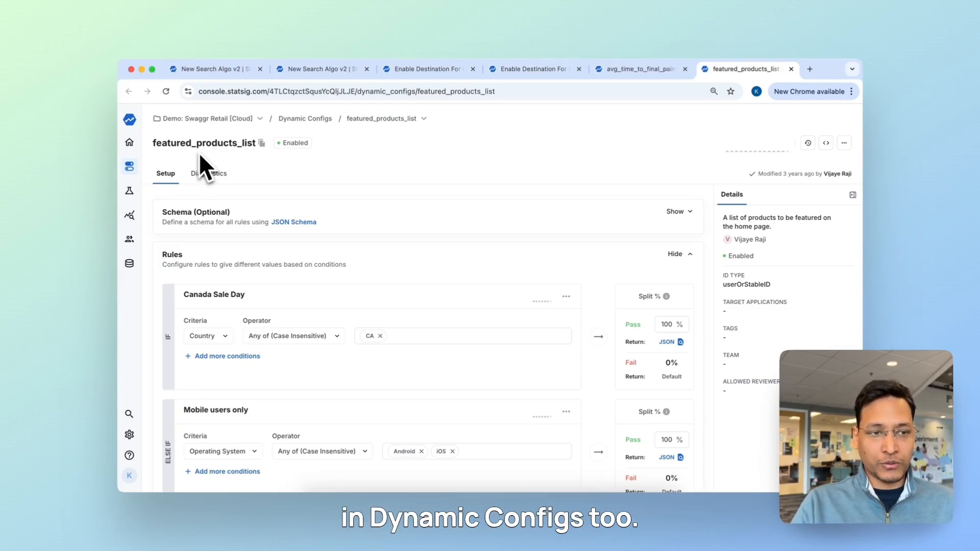
Bring up the Feature Management sections to reach Parameter Stores
mouse_move(135, 172)
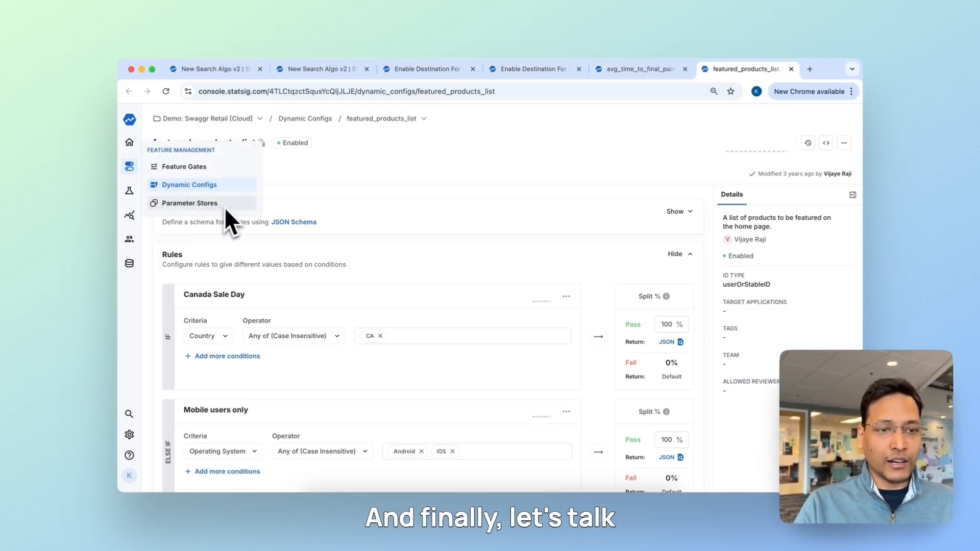